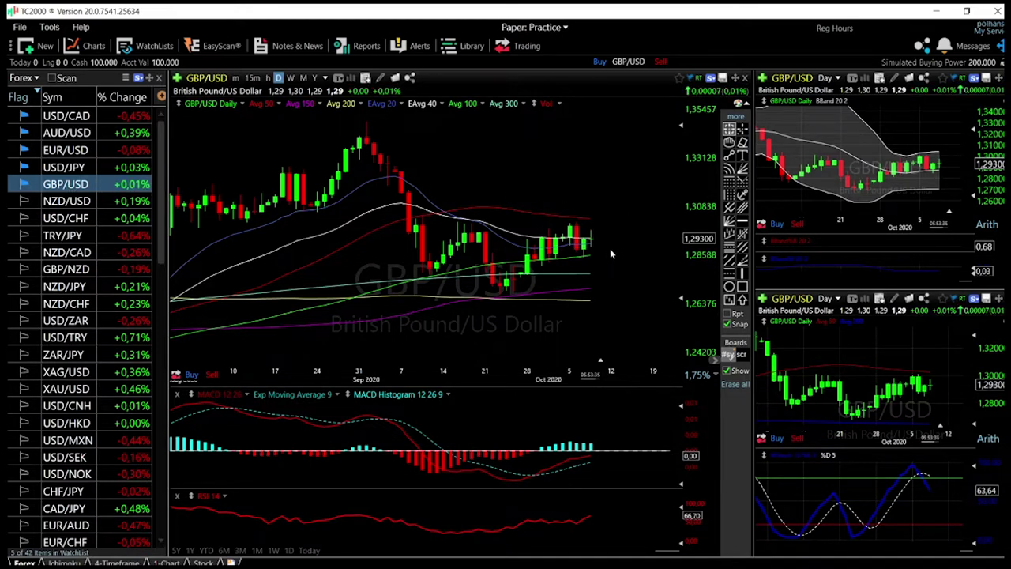
- Zoom the GBP/USD daily chart in on the late-August to October candles, then ease back out
scroll(610, 248, "up", 1)
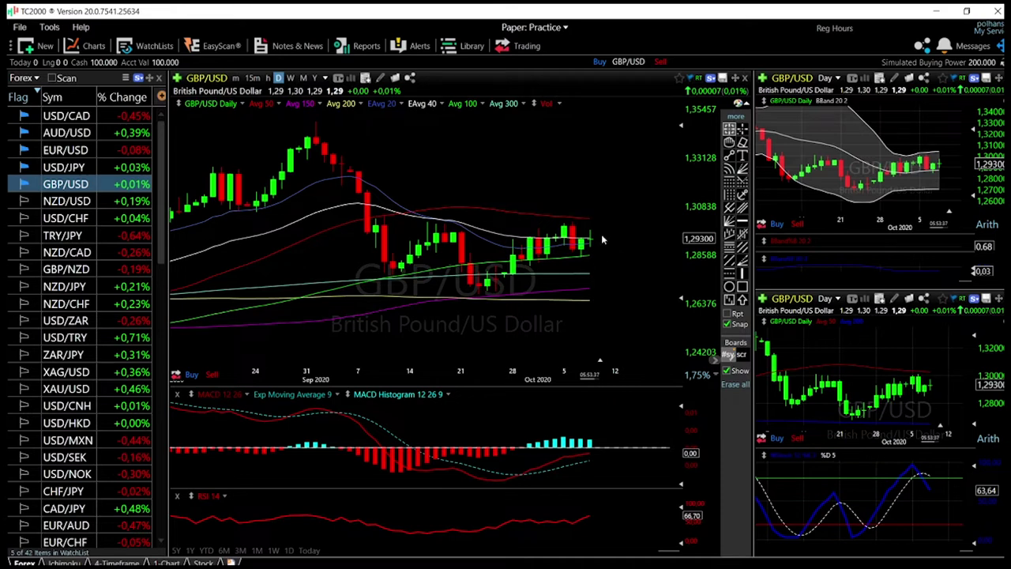
scroll(602, 236, "up", 1)
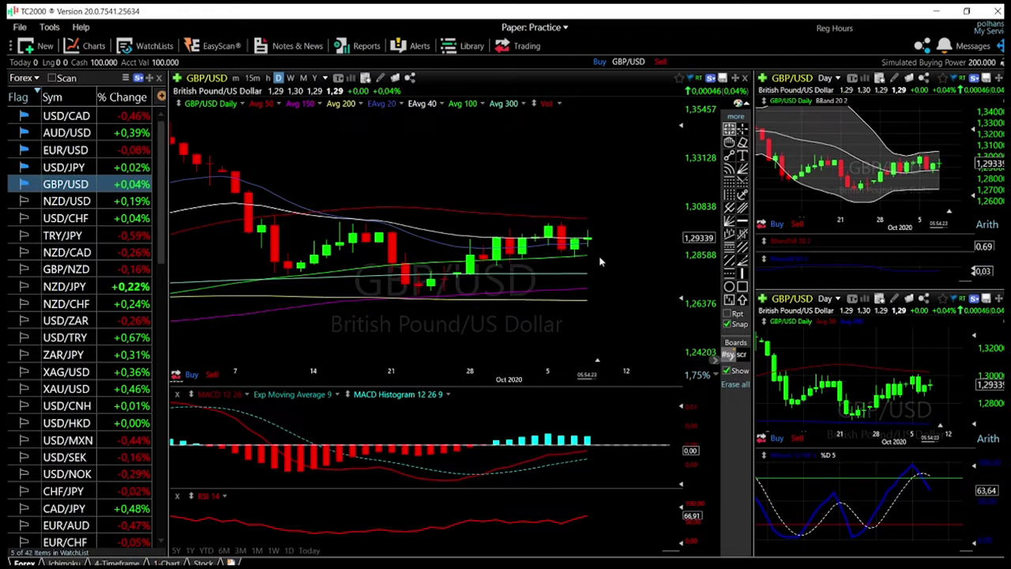
scroll(598, 257, "down", 2)
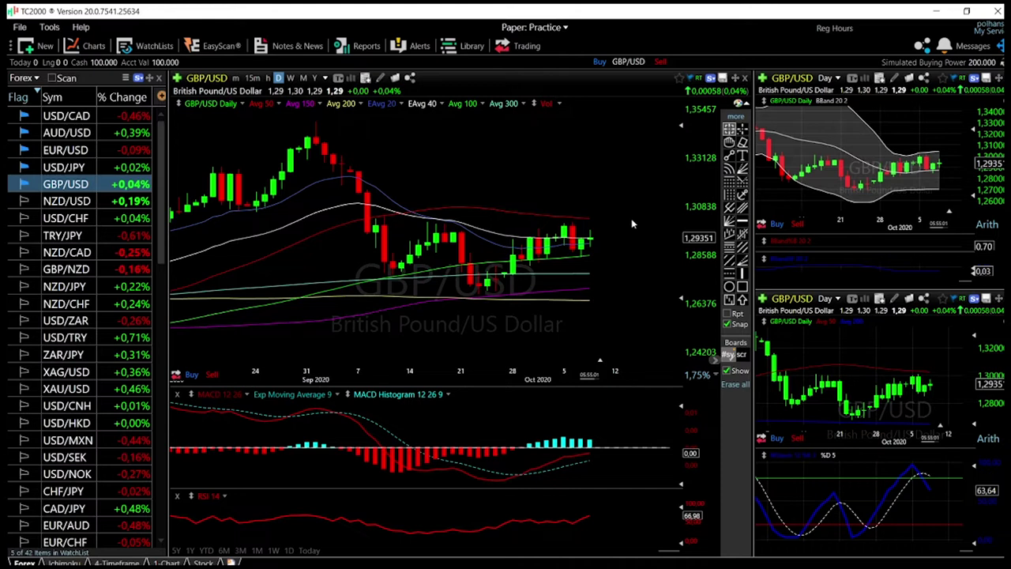
- Zoom GBP/USD out to show history back to June, then back in on September–October
scroll(632, 218, "down", 3)
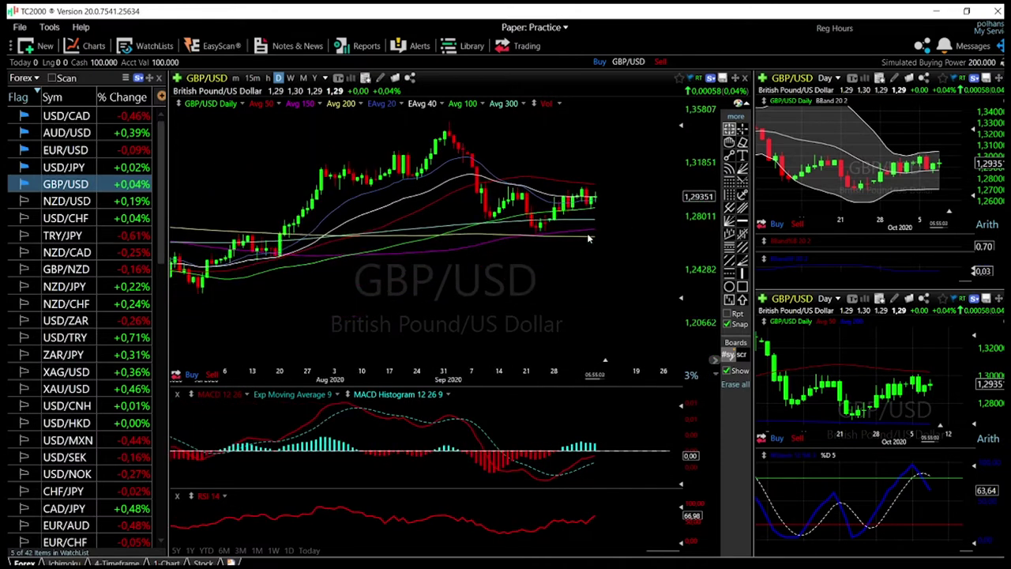
scroll(589, 239, "down", 3)
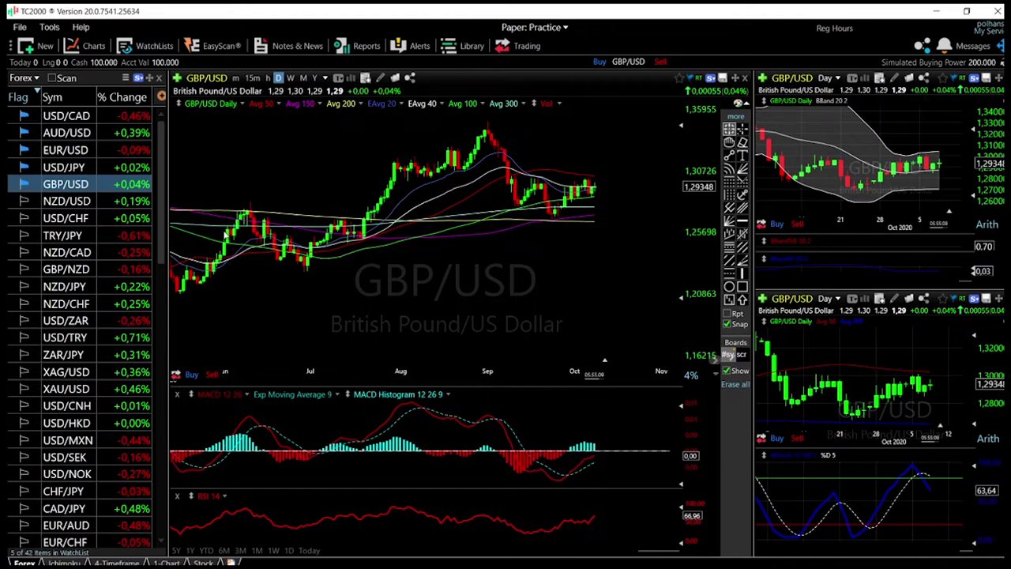
scroll(589, 231, "up", 3)
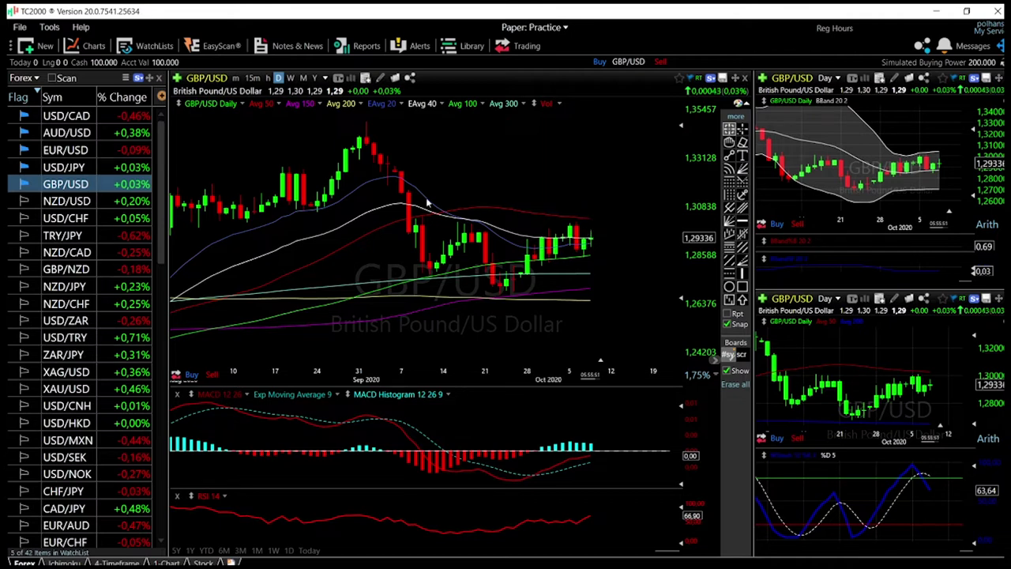
- Read the GBP/USD price and indicator values for the Sep 1 candle and the latest candle
left_click(367, 126)
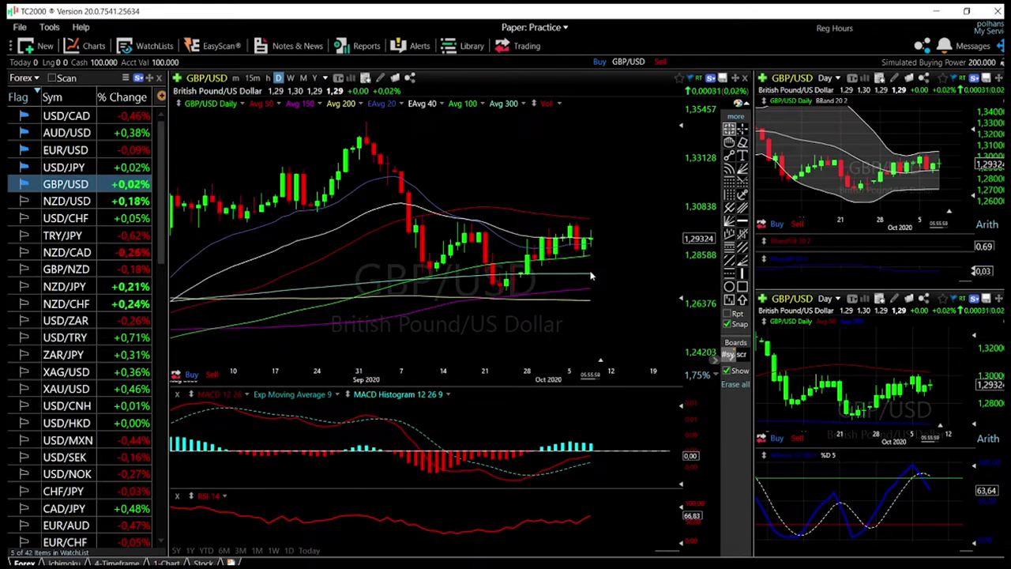
left_click(591, 273)
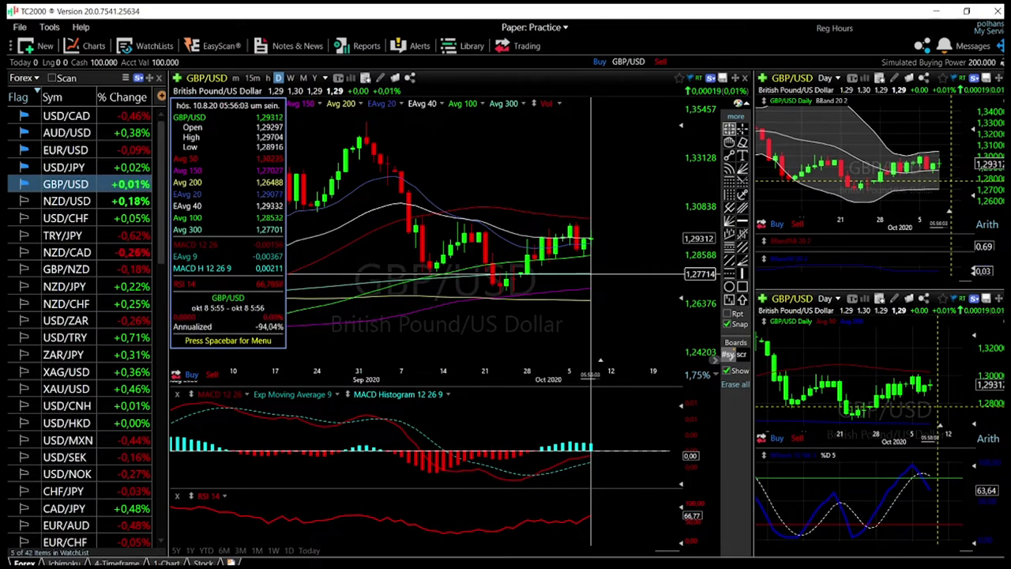
left_click_drag(591, 273, 588, 297)
- Recheck the latest candle's readout, clear it, and load USD/JPY on all charts
left_click(591, 299)
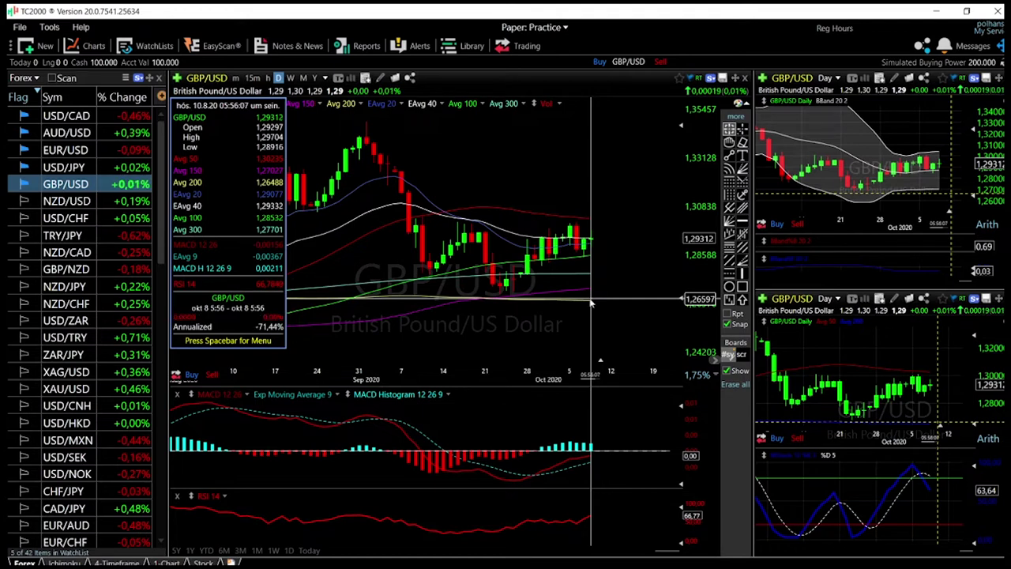
left_click_drag(591, 298, 172, 166)
left_click(64, 166)
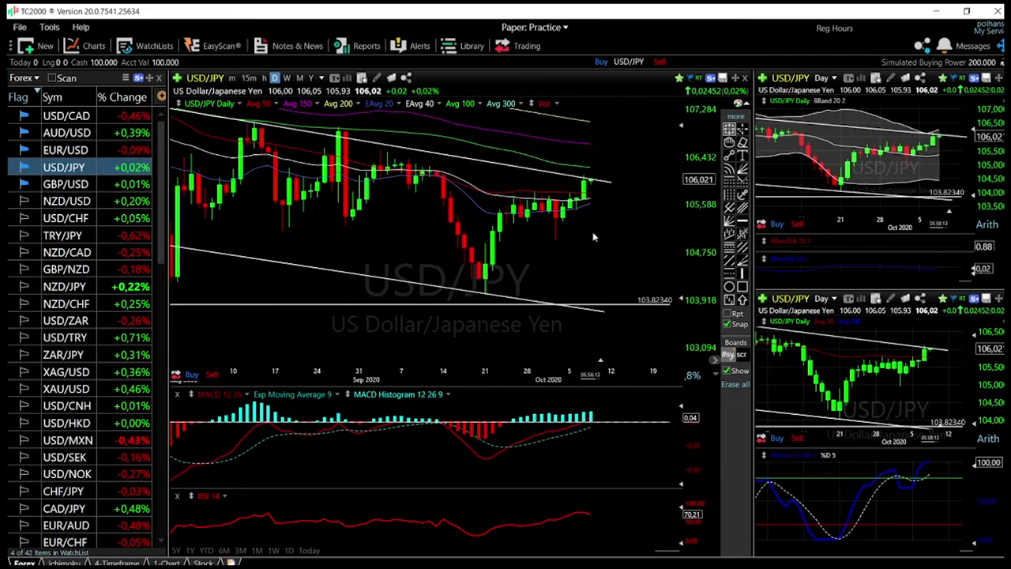
- Zoom the USD/JPY chart in and out to compare price with its downward trend channel
scroll(597, 224, "up", 2)
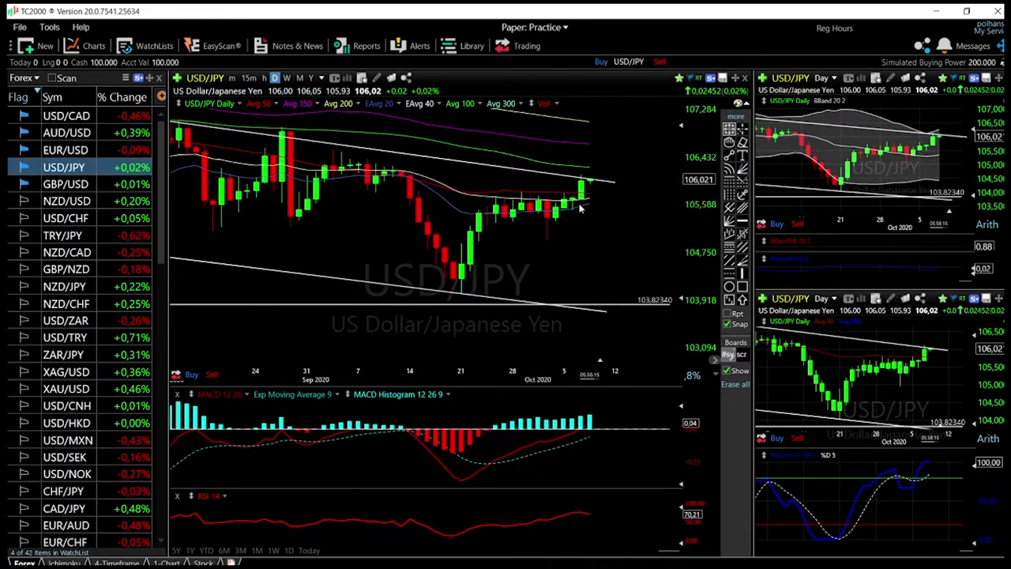
mouse_move(606, 188)
scroll(600, 222, "down", 1)
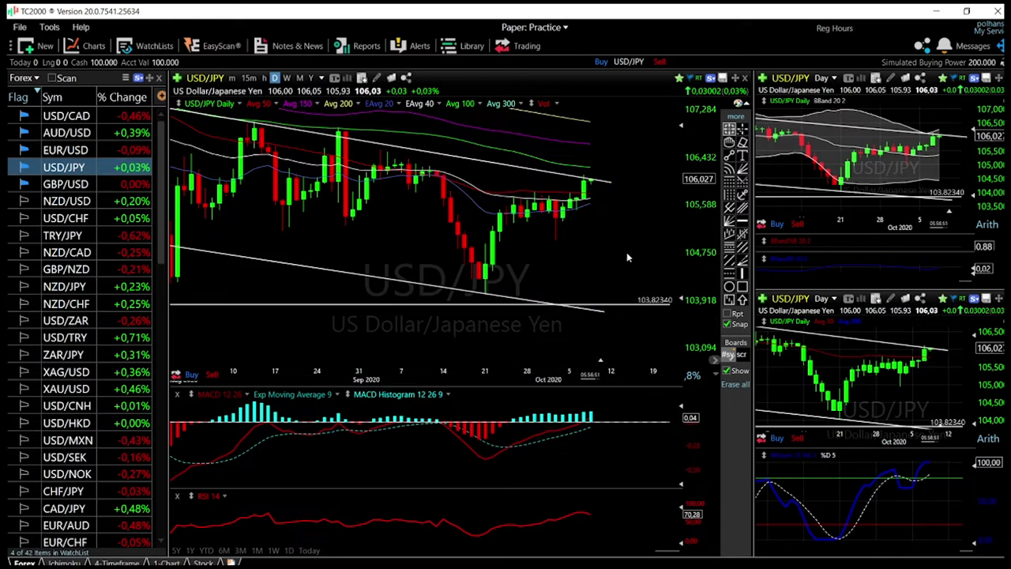
scroll(608, 316, "down", 2)
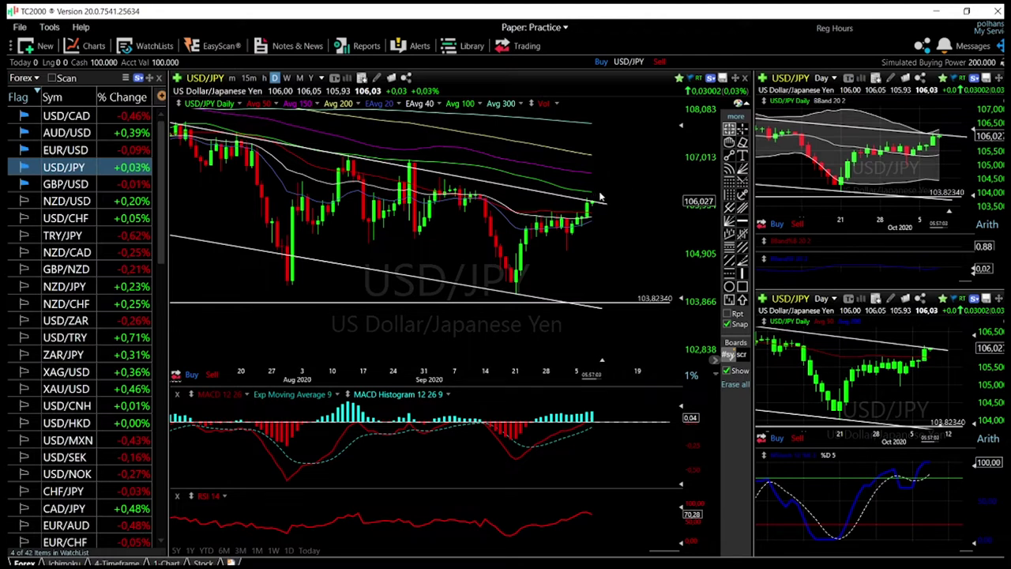
- Check the 10 September USD/JPY candle values, then switch all charts to EUR/USD
left_click(599, 193)
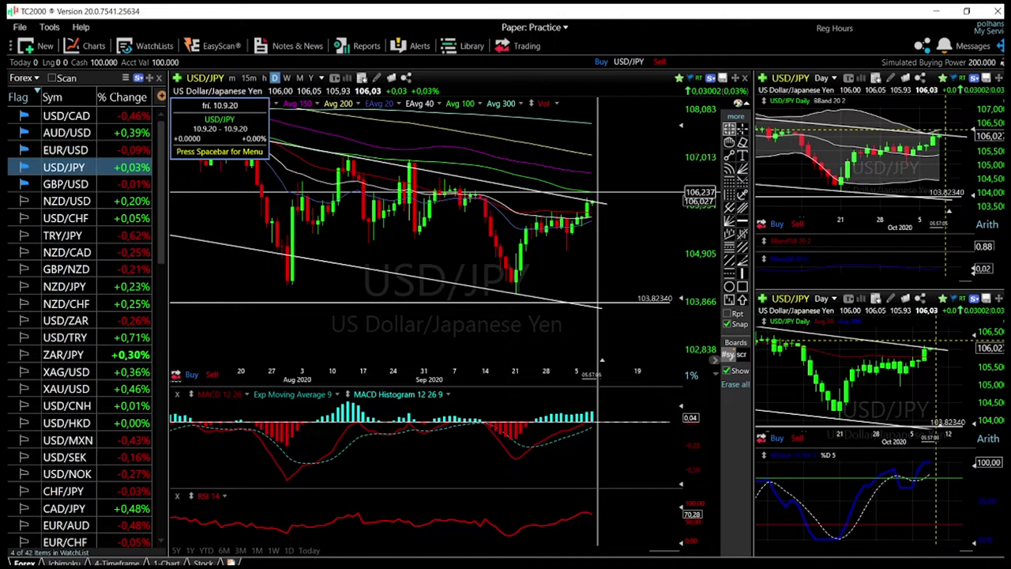
left_click(598, 193)
left_click(67, 150)
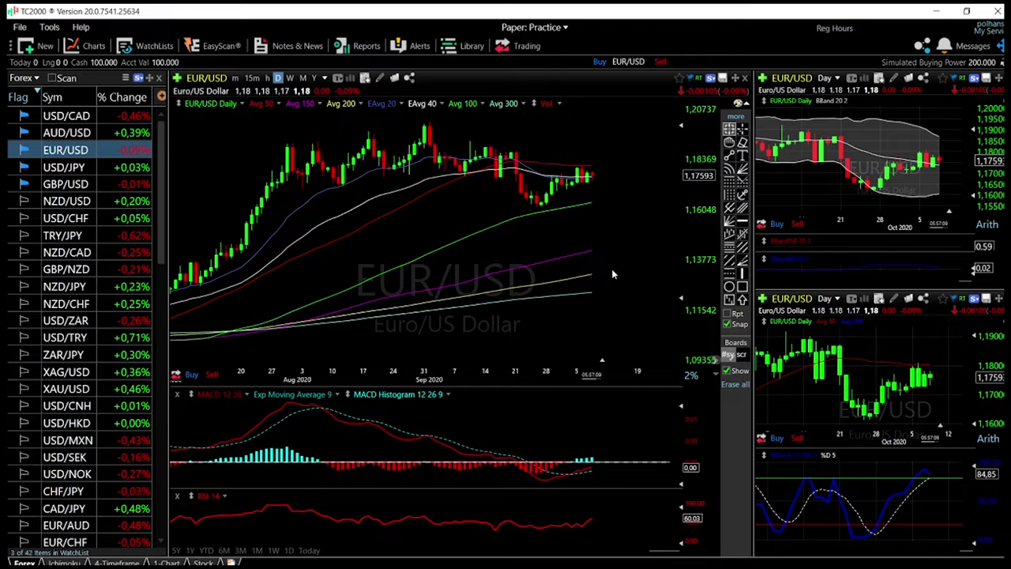
- Erase the 1.18824, 1.18026, 1.16291 and 1.14107 horizontal lines from the EUR/USD chart
scroll(624, 269, "up", 3)
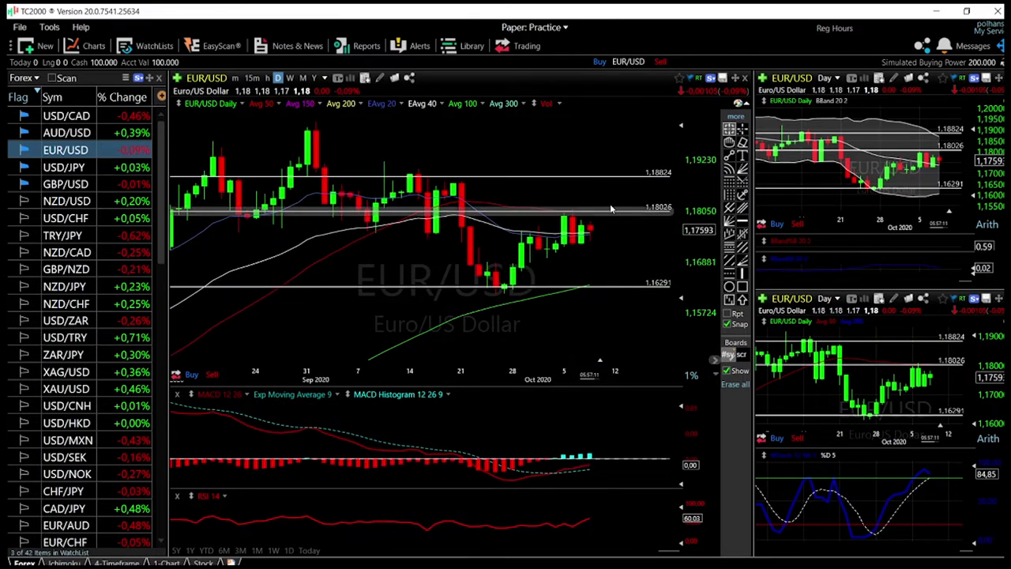
left_click(742, 142)
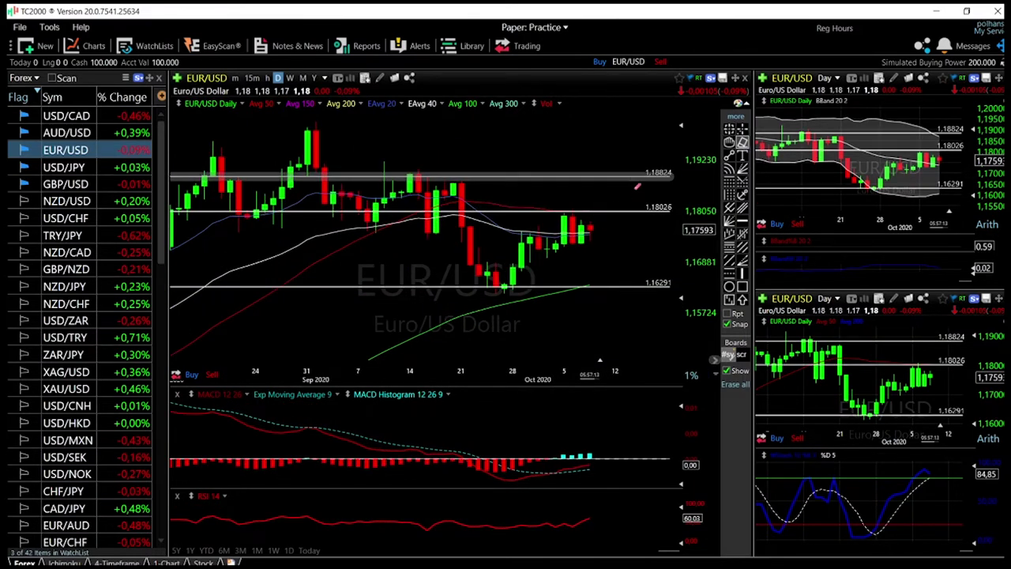
left_click(636, 176)
left_click(636, 218)
left_click(638, 286)
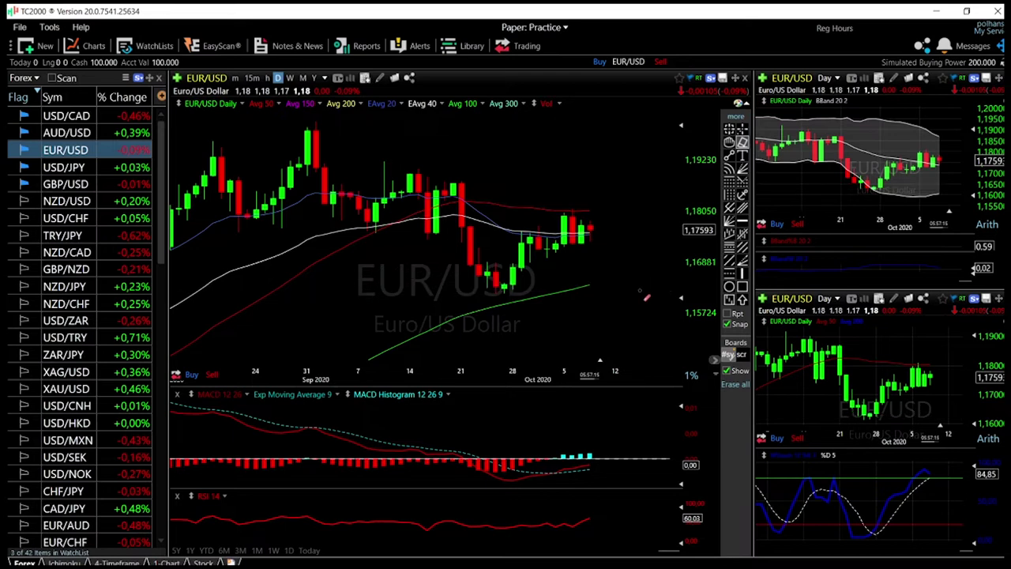
scroll(646, 298, "down", 2)
left_click(645, 263)
scroll(648, 269, "up", 2)
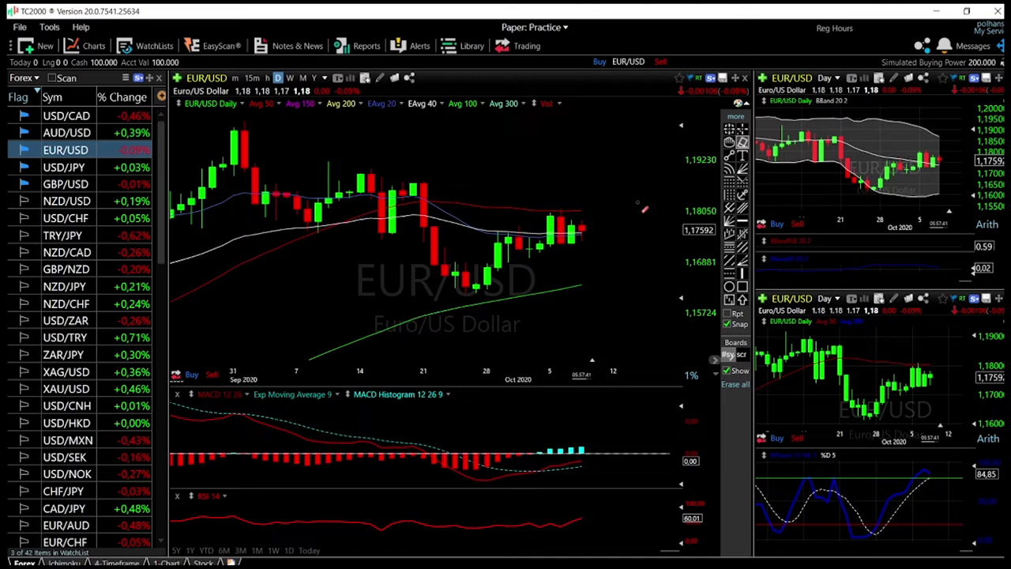
- Read EUR/USD values for the candle near the 21st and the latest bar, then load AUD/USD
left_click(729, 128)
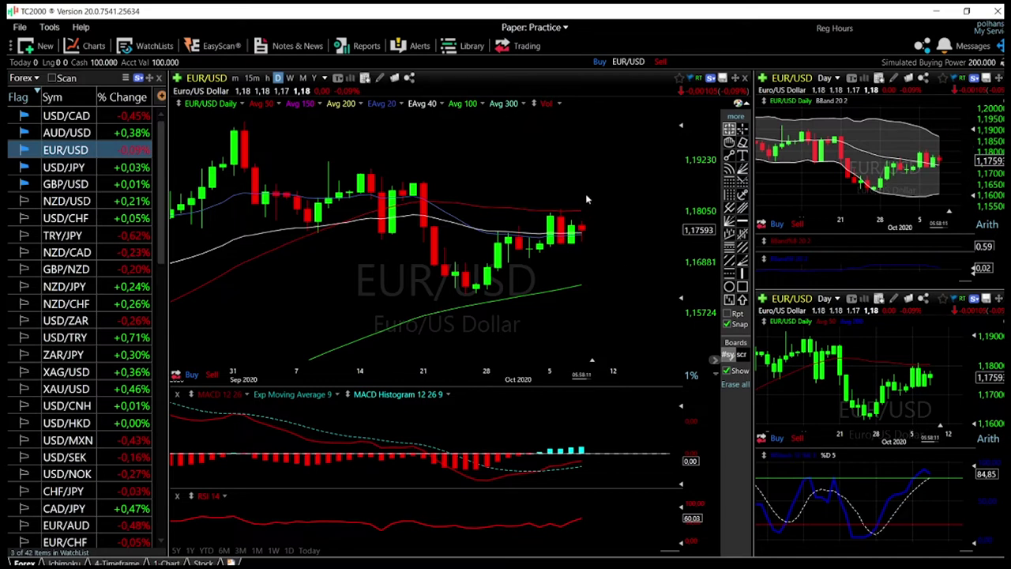
left_click(425, 180)
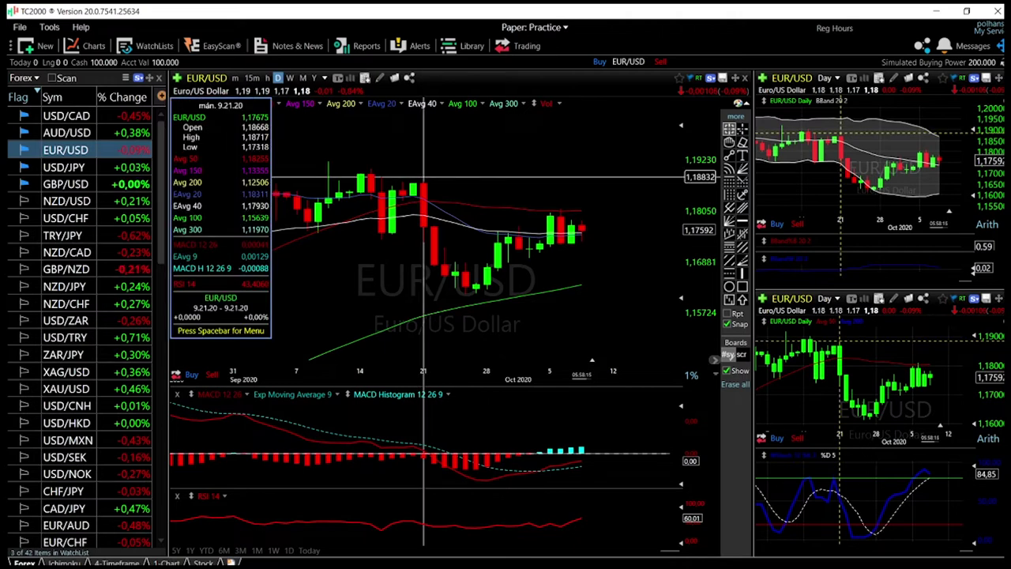
left_click(589, 274)
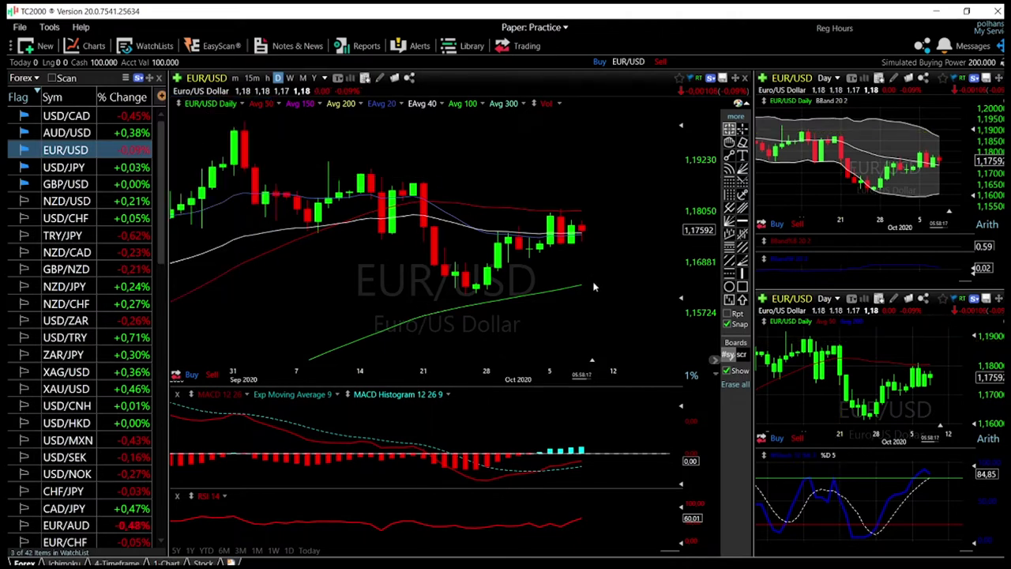
left_click(592, 283)
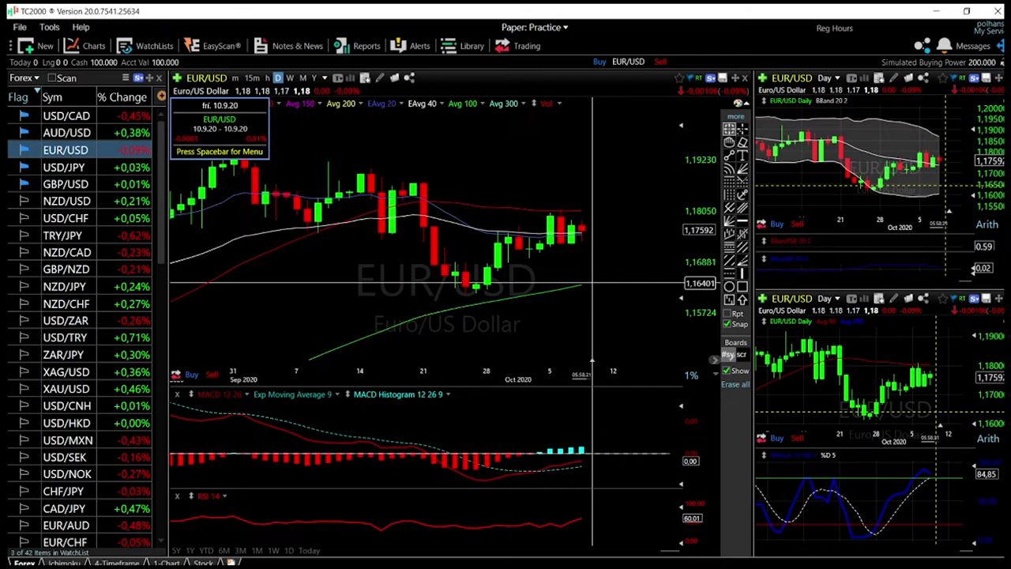
key("Up")
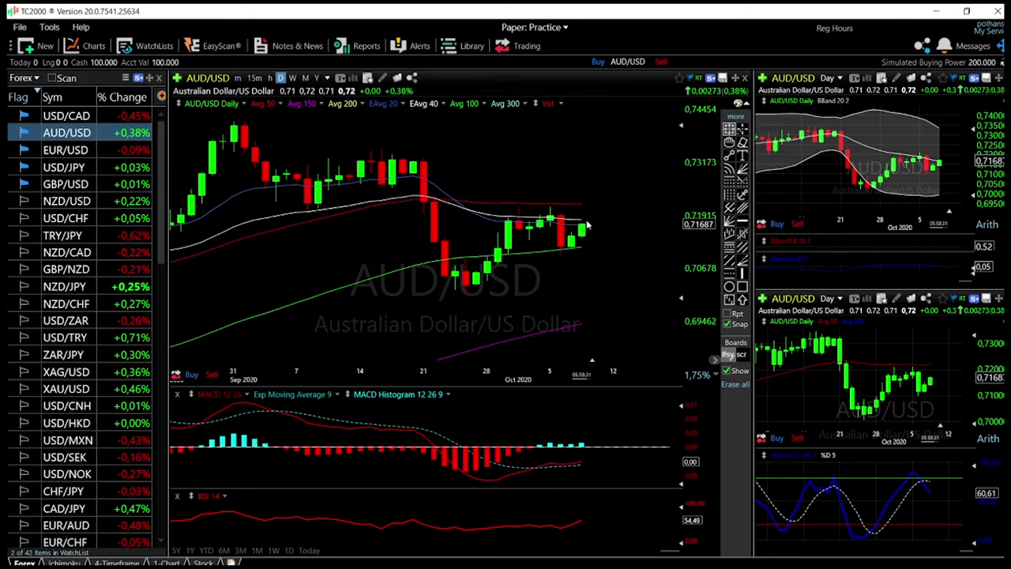
- Zoom in and out on AUD/USD, read its price and indicator values, then load USD/CAD
scroll(585, 231, "up", 2)
scroll(584, 230, "up", 1)
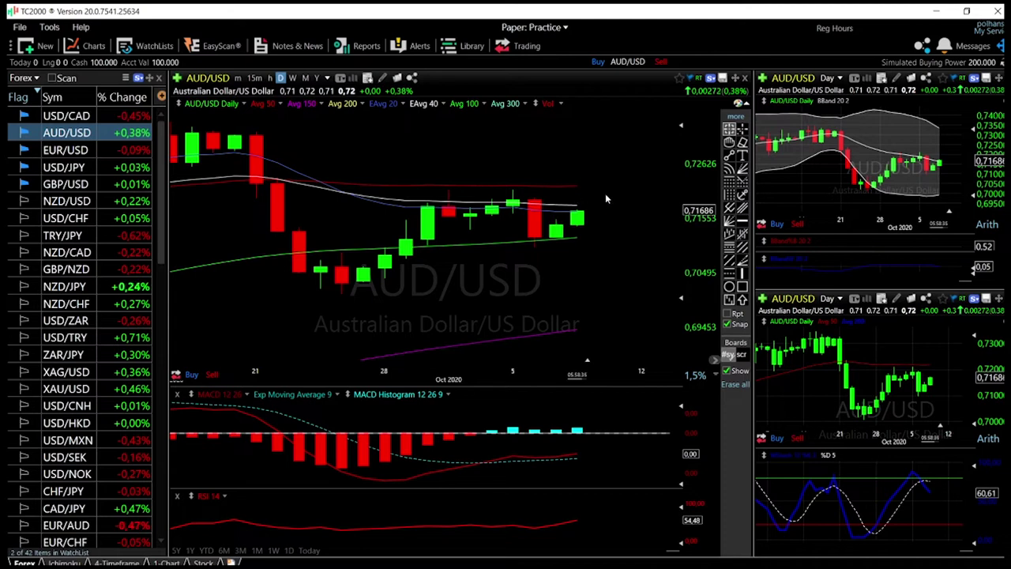
scroll(606, 197, "down", 3)
scroll(606, 204, "down", 2)
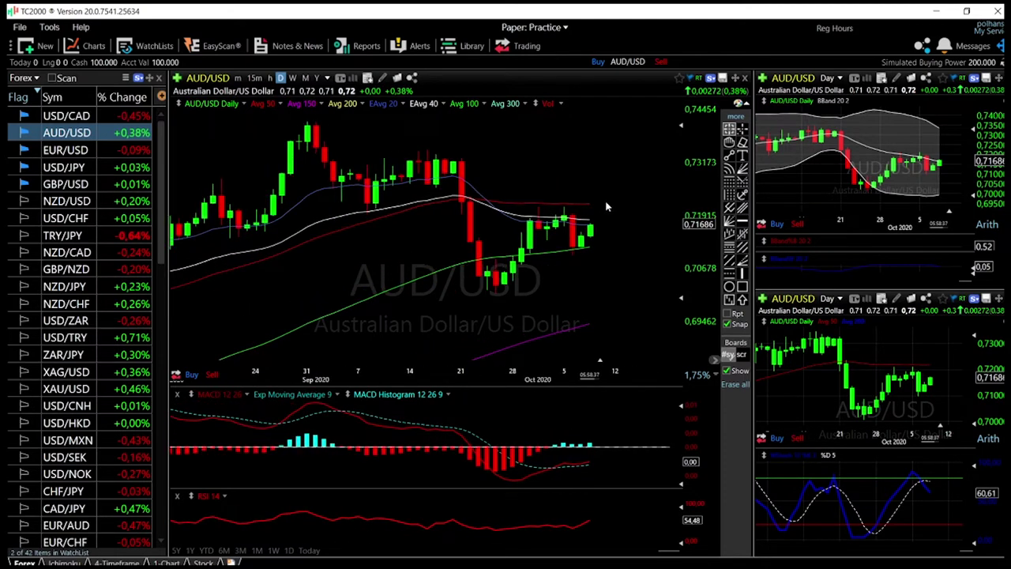
left_click_drag(589, 210, 600, 244)
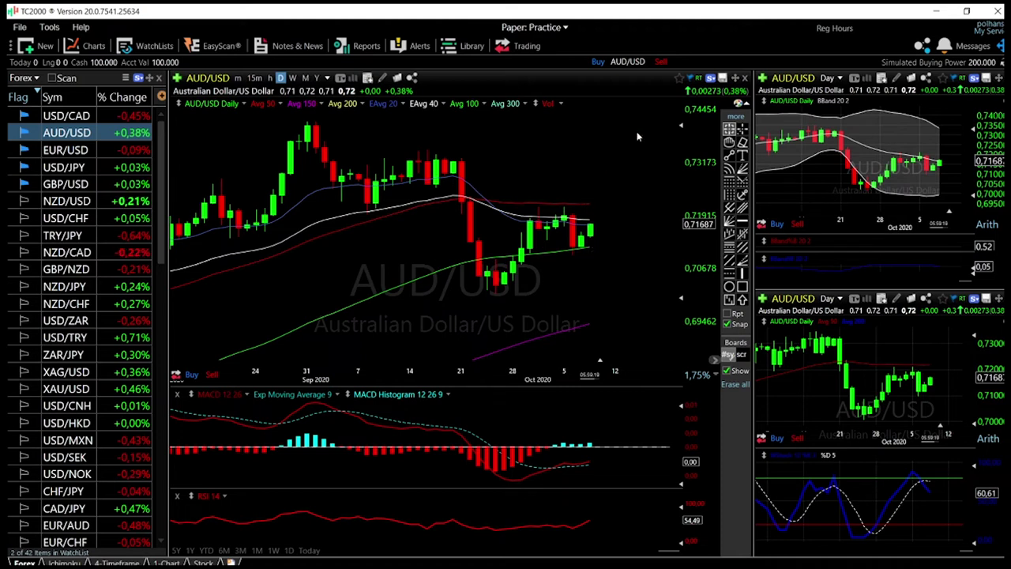
key("Up")
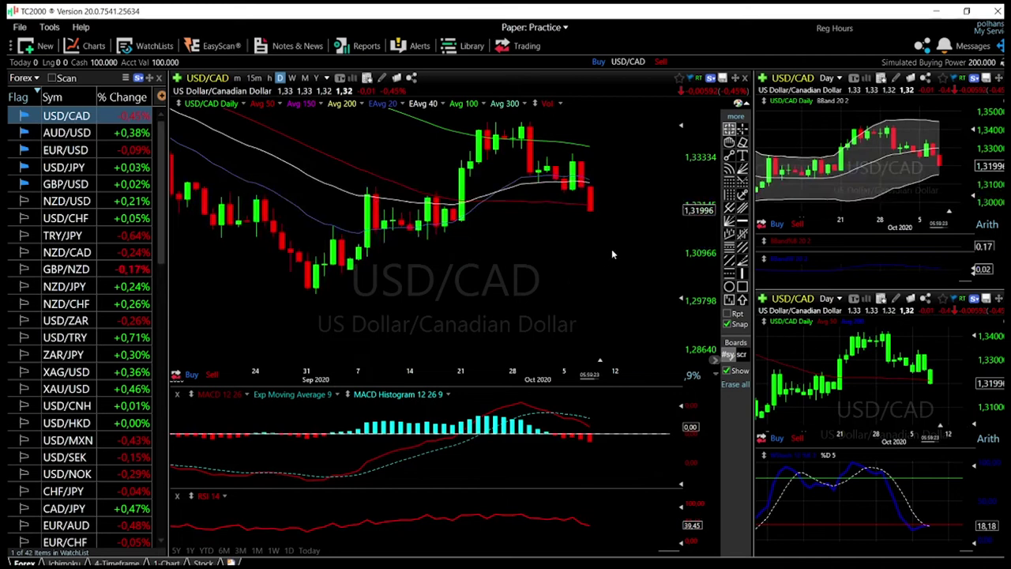
- Zoom the USD/CAD chart out to show July through October and bring up the top-right chart's data box
scroll(613, 251, "down", 2)
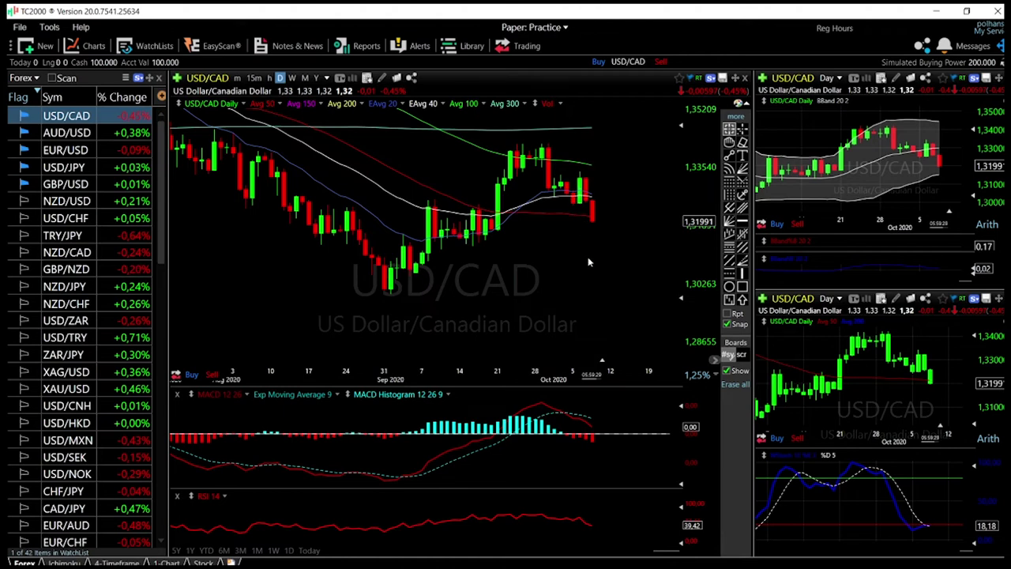
scroll(591, 273, "down", 2)
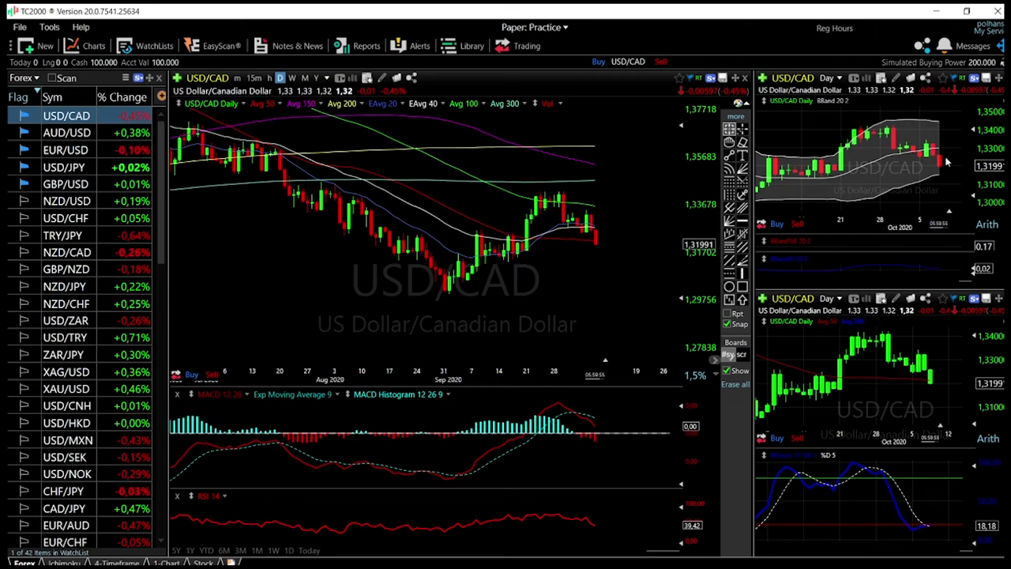
mouse_move(945, 176)
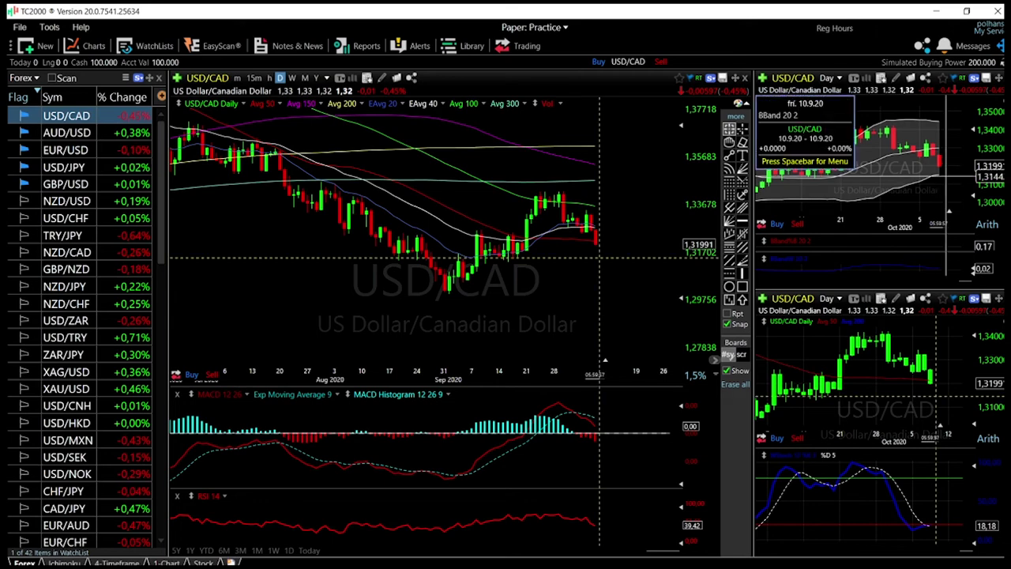